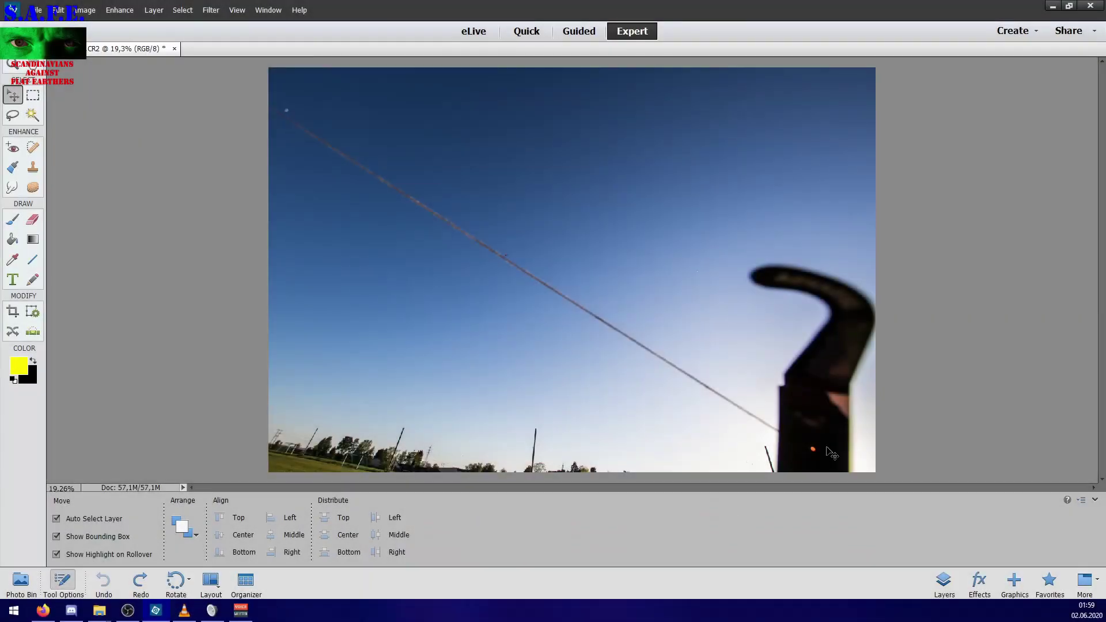
{"action": "scroll", "coordinate": [863, 486], "scroll_direction": "up", "scroll_amount": 3}
{"action": "scroll", "coordinate": [816, 439], "scroll_direction": "up", "scroll_amount": 3}
{"action": "scroll", "coordinate": [786, 439], "scroll_direction": "up", "scroll_amount": 2}
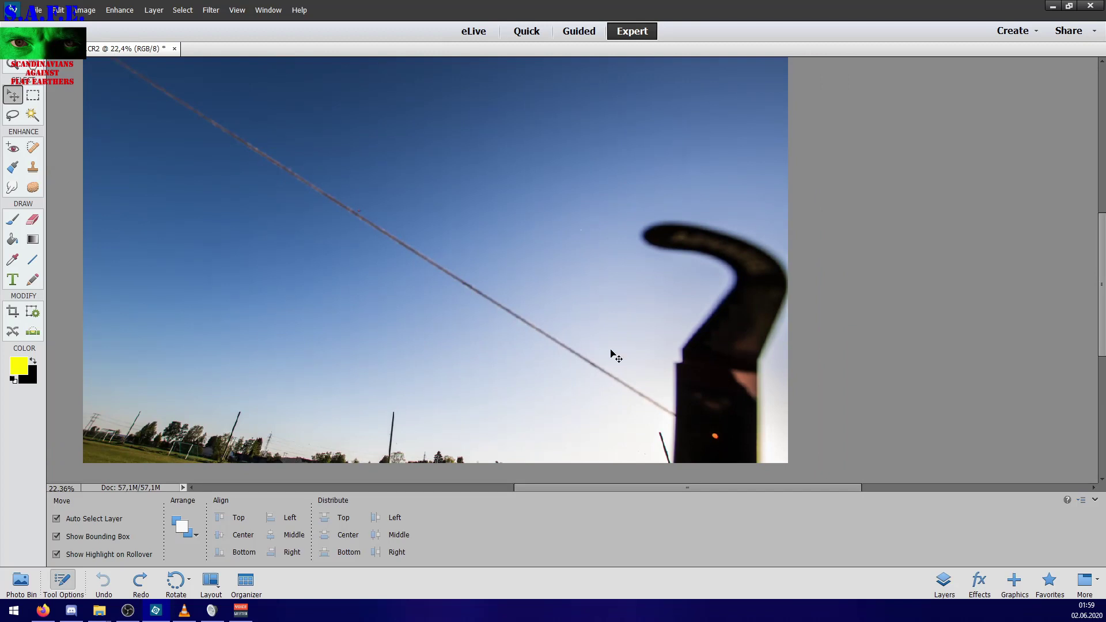
{"action": "scroll", "coordinate": [423, 199], "scroll_direction": "down", "scroll_amount": 1}
{"action": "scroll", "coordinate": [383, 141], "scroll_direction": "up", "scroll_amount": 3}
{"action": "scroll", "coordinate": [247, 104], "scroll_direction": "up", "scroll_amount": 1}
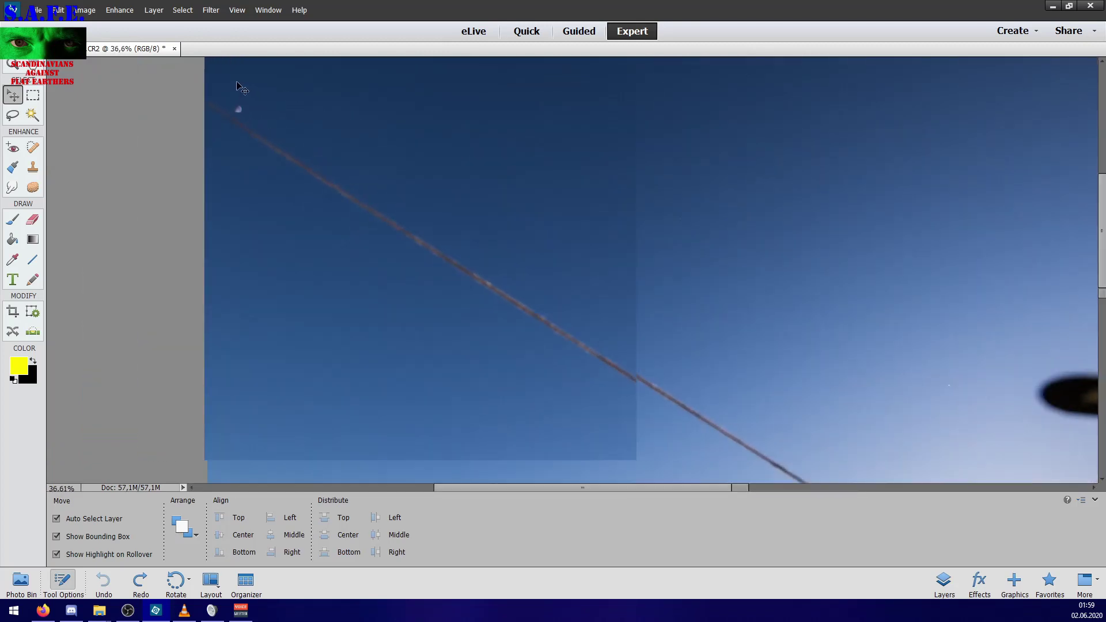
{"action": "scroll", "coordinate": [240, 89], "scroll_direction": "up", "scroll_amount": 1}
- Trace the upper string shadow toward the moon with a yellow line, redrawing it after one undo
{"action": "left_click", "coordinate": [32, 260]}
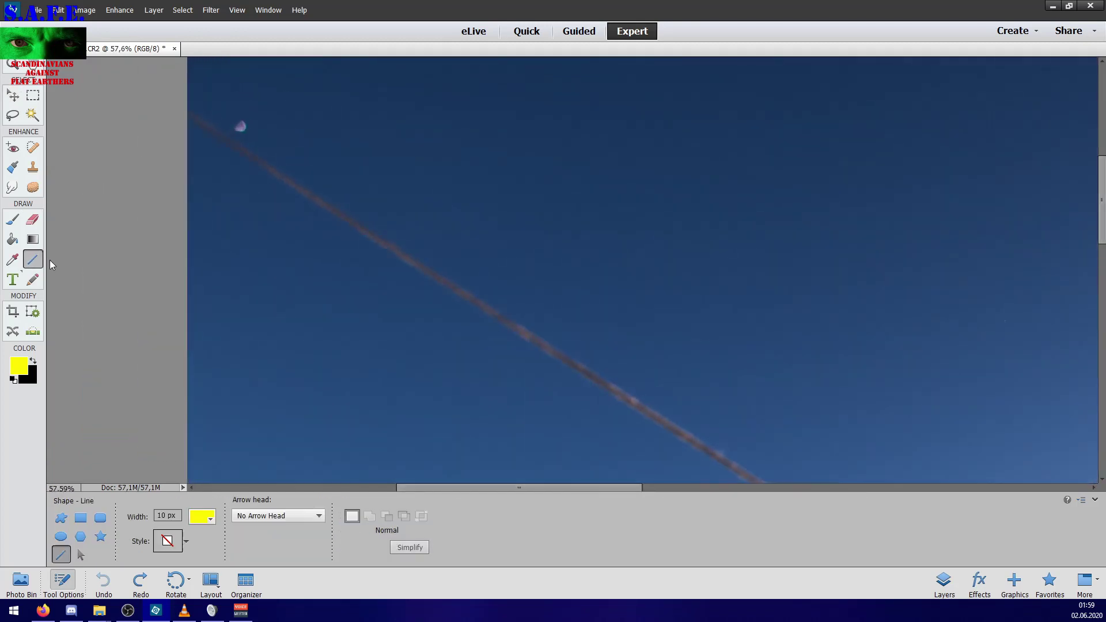
{"action": "left_click_drag", "start_coordinate": [201, 119], "coordinate": [361, 229]}
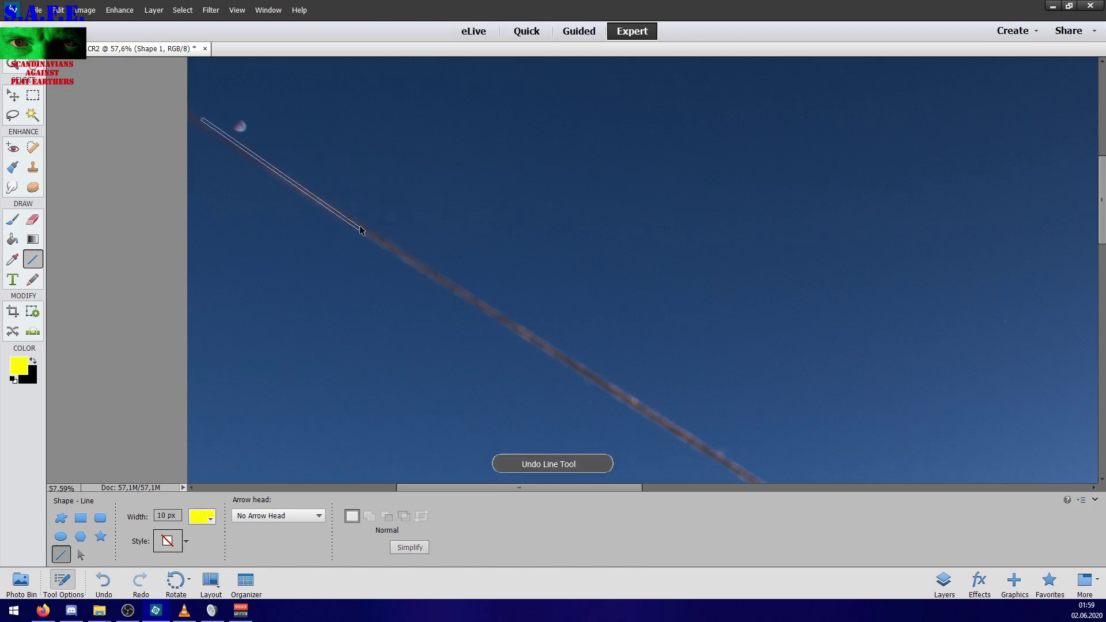
{"action": "key", "text": "ctrl+z"}
{"action": "left_click_drag", "start_coordinate": [218, 133], "coordinate": [342, 216]}
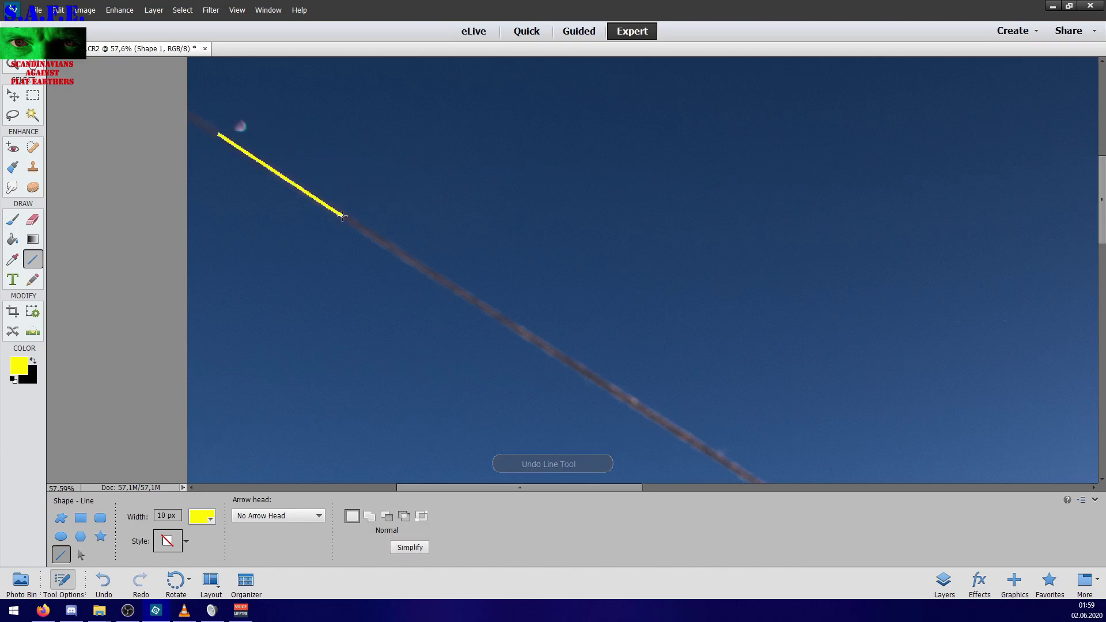
- With the Move tool, shift the yellow line toward the moon and nudge its end onto it
{"action": "key", "text": "v"}
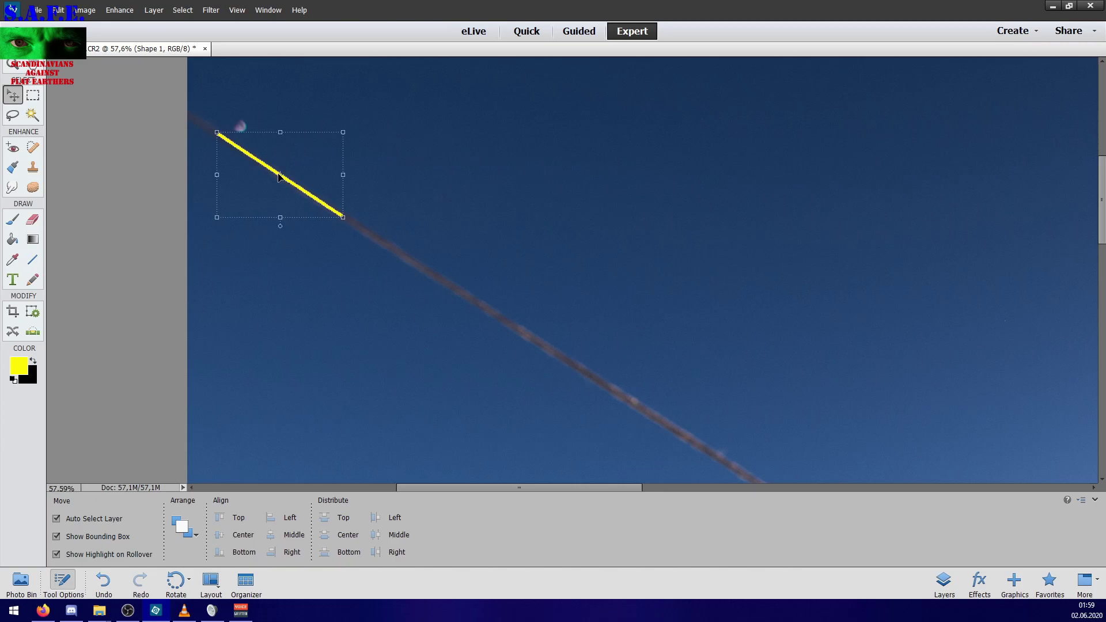
{"action": "left_click_drag", "start_coordinate": [279, 177], "coordinate": [299, 169]}
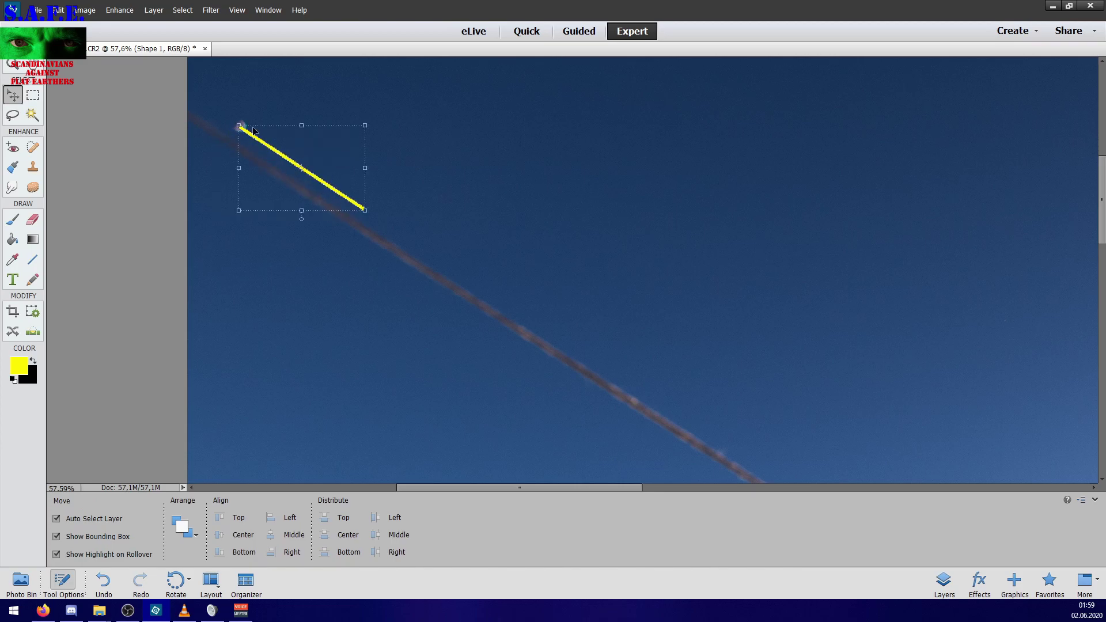
{"action": "scroll", "coordinate": [259, 165], "scroll_direction": "up", "scroll_amount": 3}
{"action": "scroll", "coordinate": [272, 185], "scroll_direction": "up", "scroll_amount": 2}
{"action": "scroll", "coordinate": [345, 259], "scroll_direction": "up", "scroll_amount": 2}
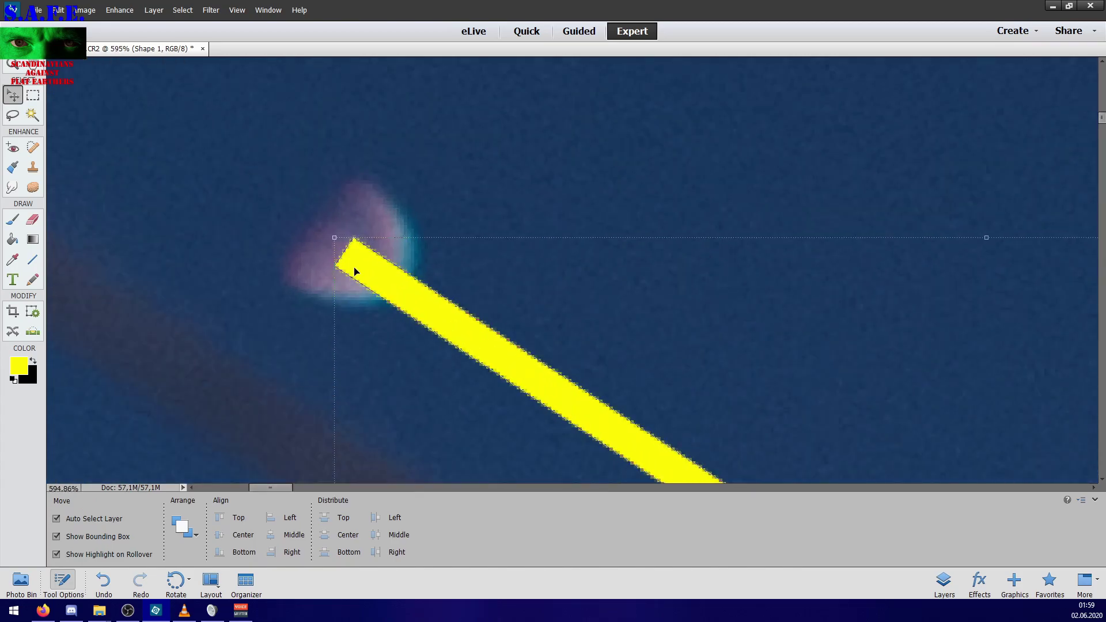
{"action": "scroll", "coordinate": [355, 271], "scroll_direction": "up", "scroll_amount": 1}
{"action": "left_click_drag", "start_coordinate": [375, 278], "coordinate": [352, 252]}
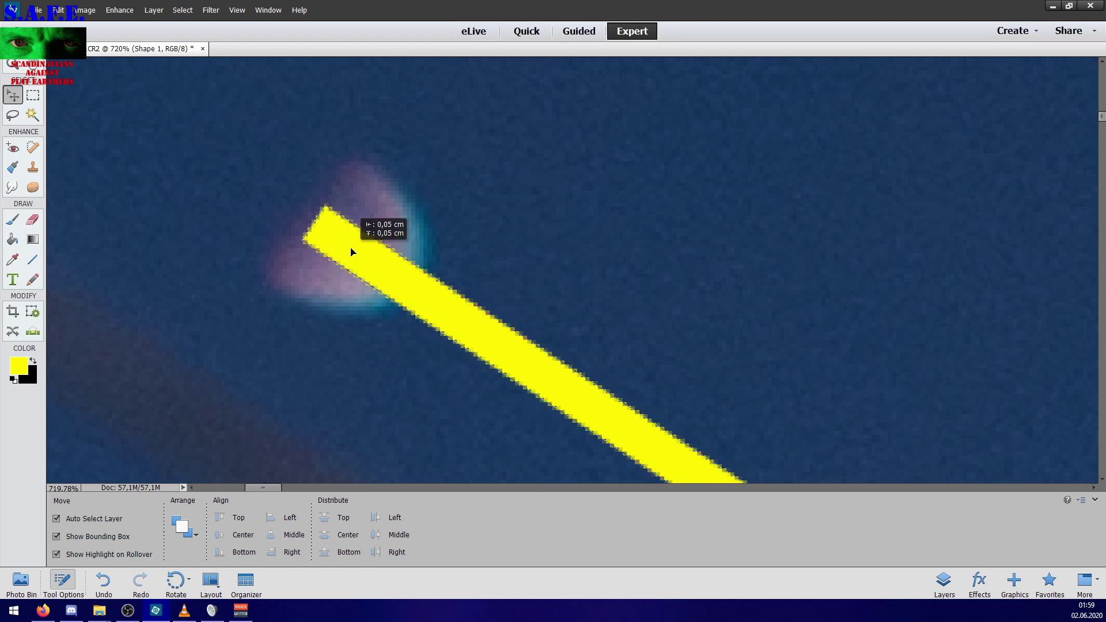